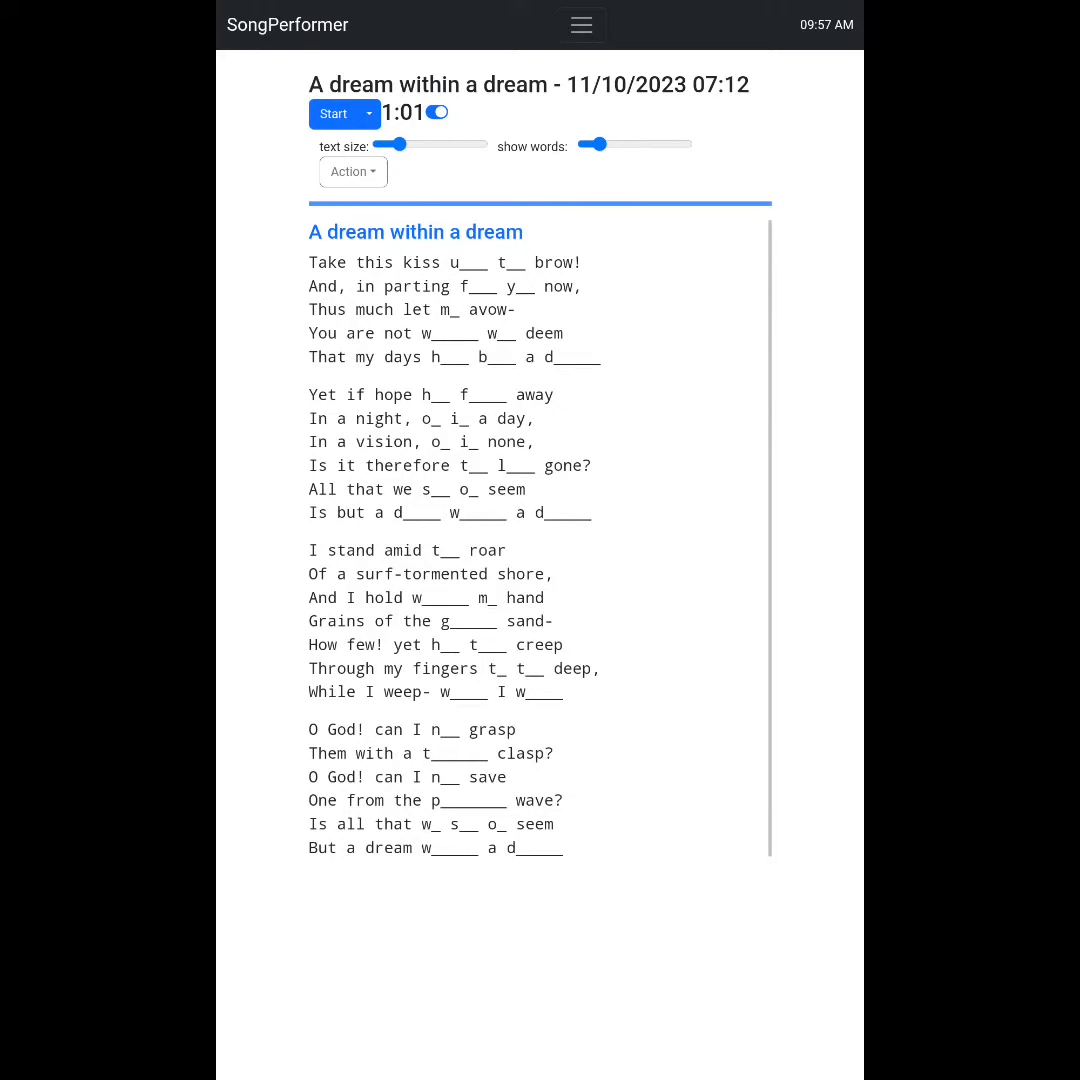
Briefly perform the poem with learn mode off, then switch learn mode back on
{"action": "left_click", "coordinate": [436, 112]}
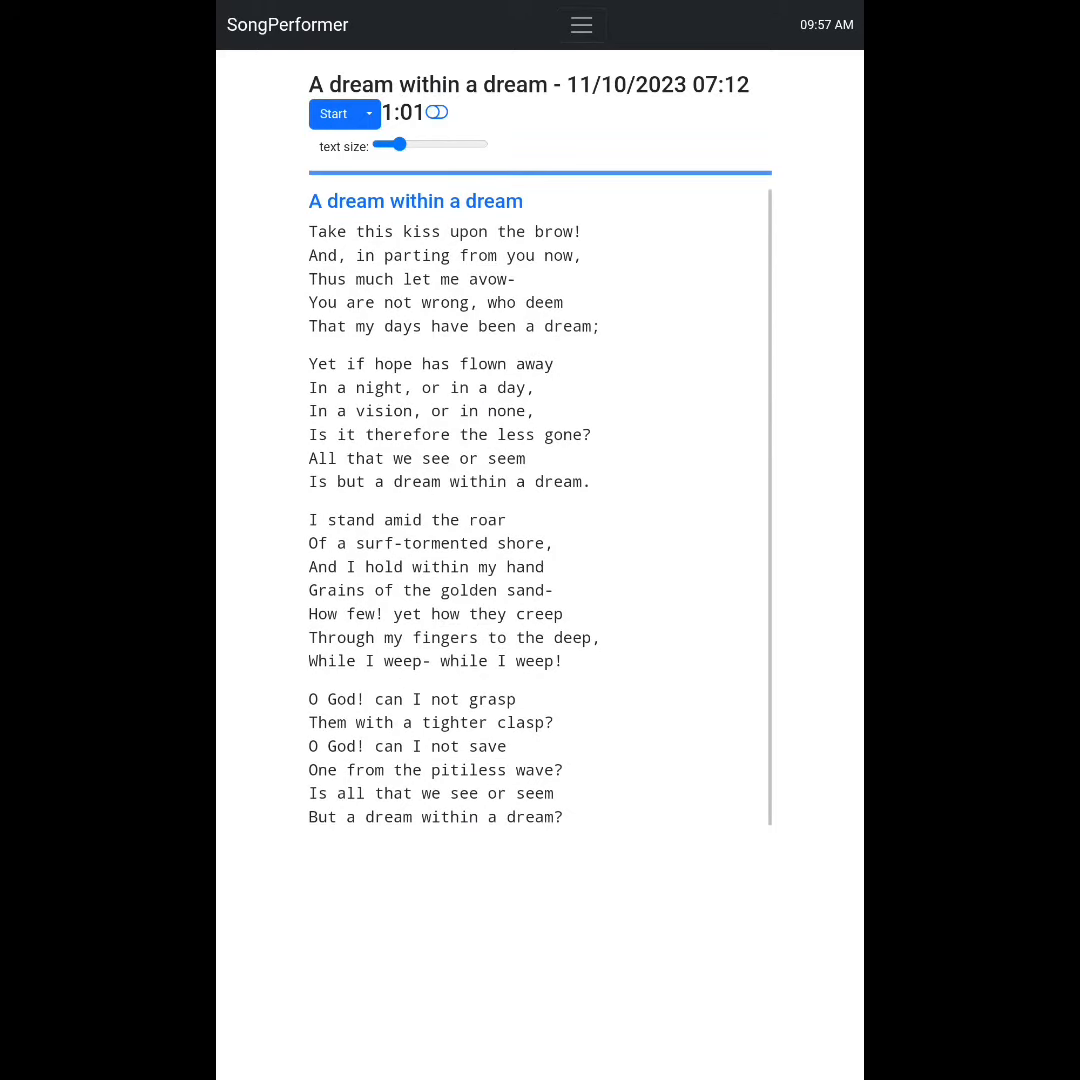
{"action": "left_click", "coordinate": [333, 112]}
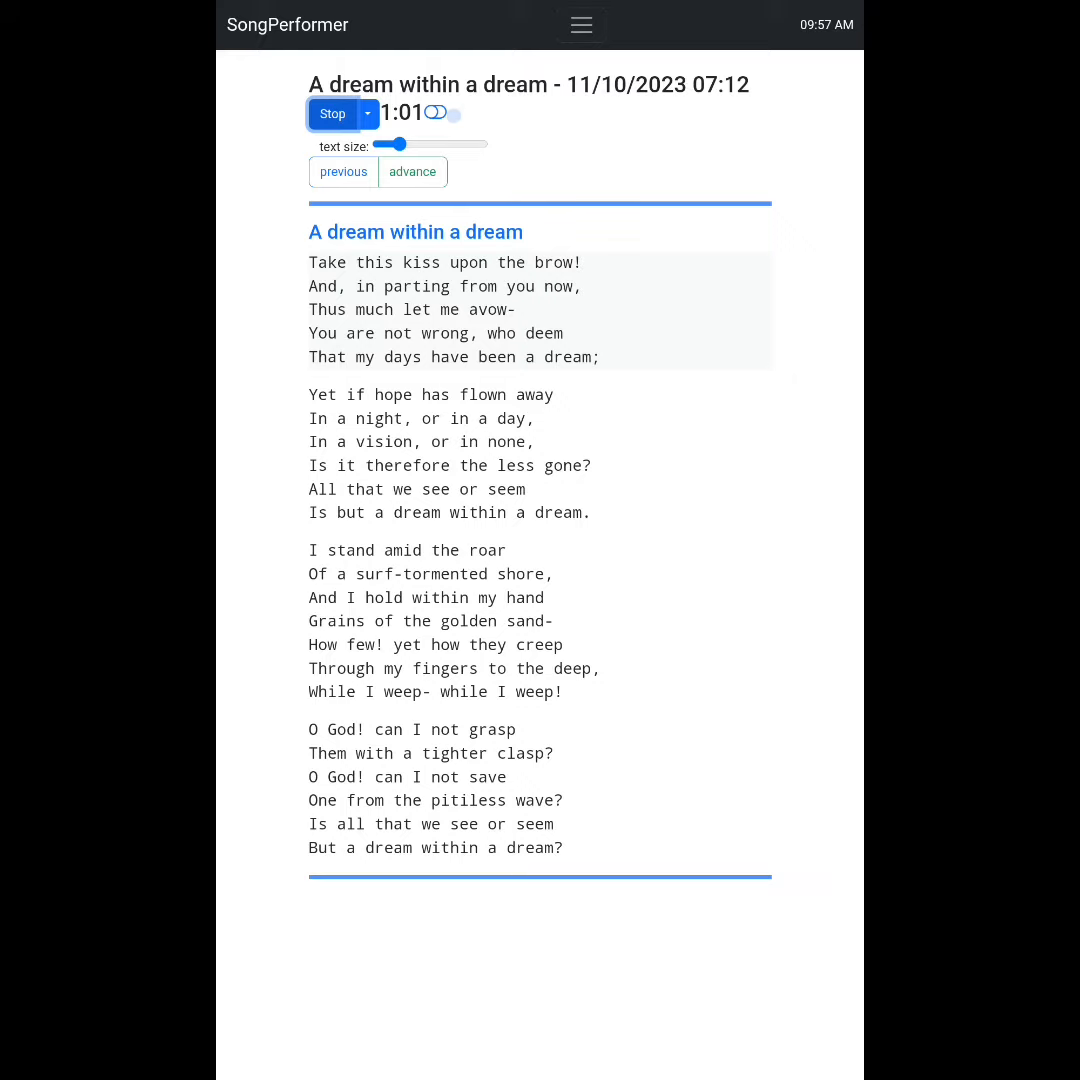
{"action": "left_click", "coordinate": [333, 113]}
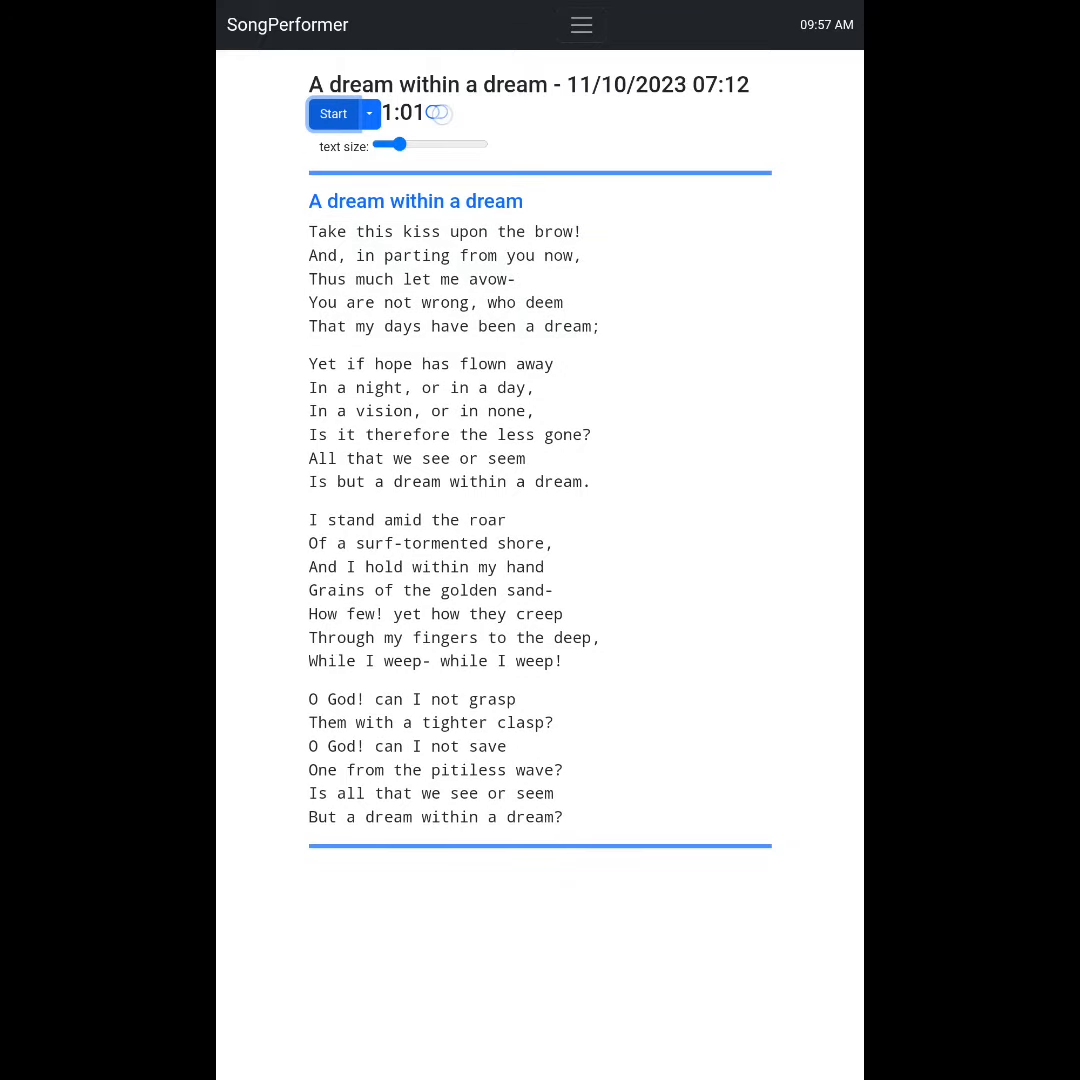
{"action": "left_click", "coordinate": [436, 112]}
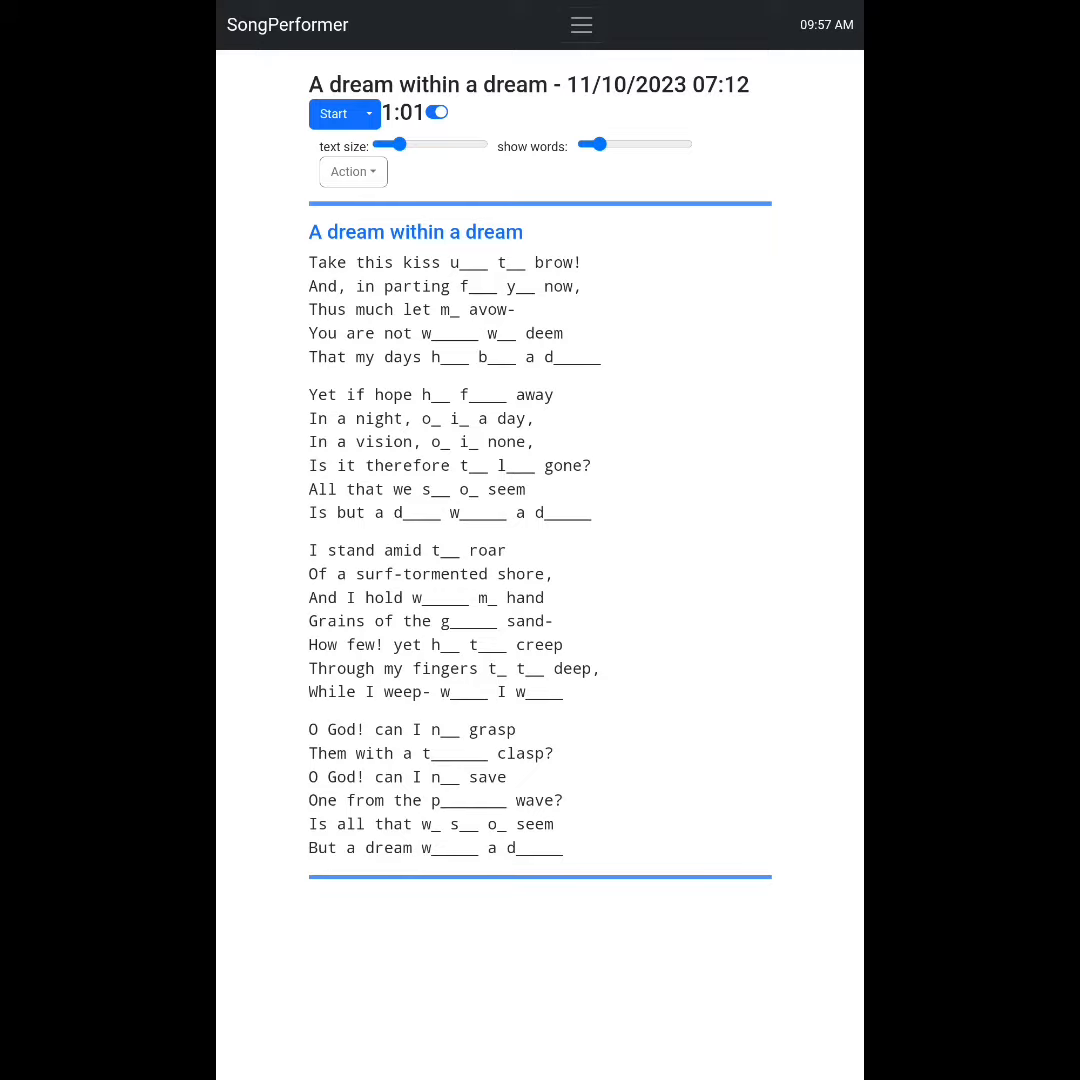
Lower the 'show words' setting so most words show only their first letter
{"action": "left_click_drag", "start_coordinate": [597, 145], "coordinate": [587, 145]}
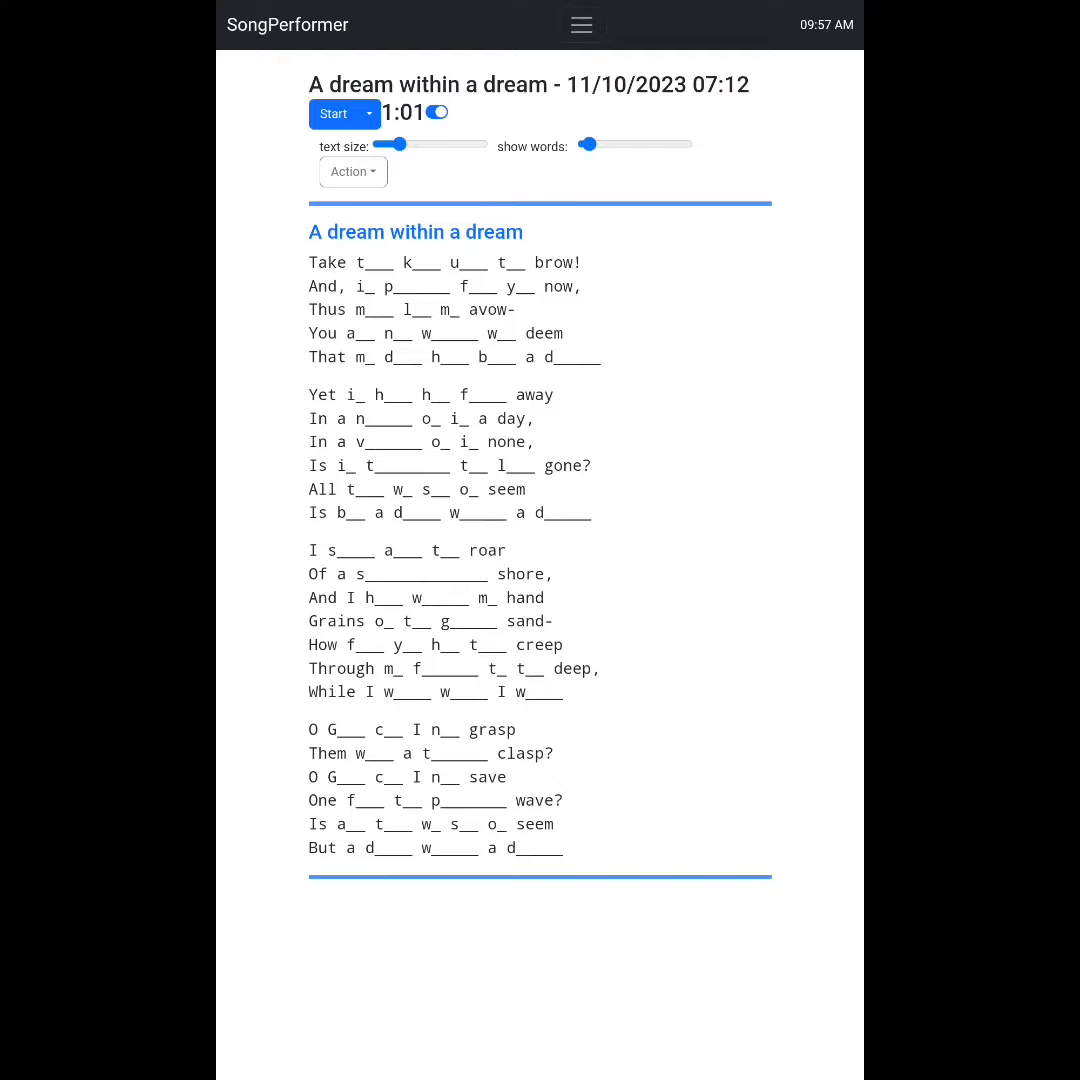
Reveal the last, third and second stanzas, and re-hide the first stanza after revealing it
{"action": "left_click", "coordinate": [414, 740]}
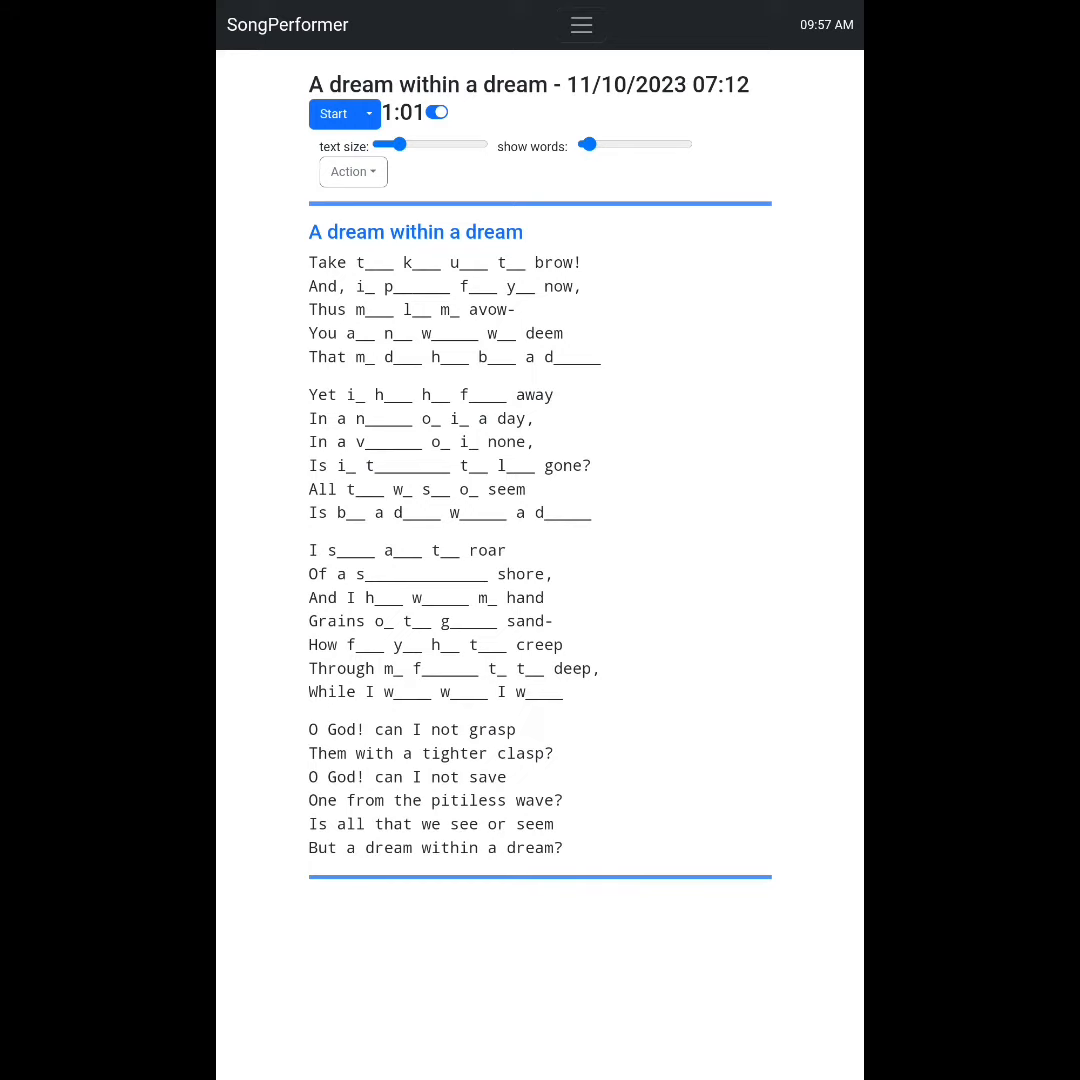
{"action": "left_click", "coordinate": [414, 661]}
{"action": "left_click", "coordinate": [439, 374]}
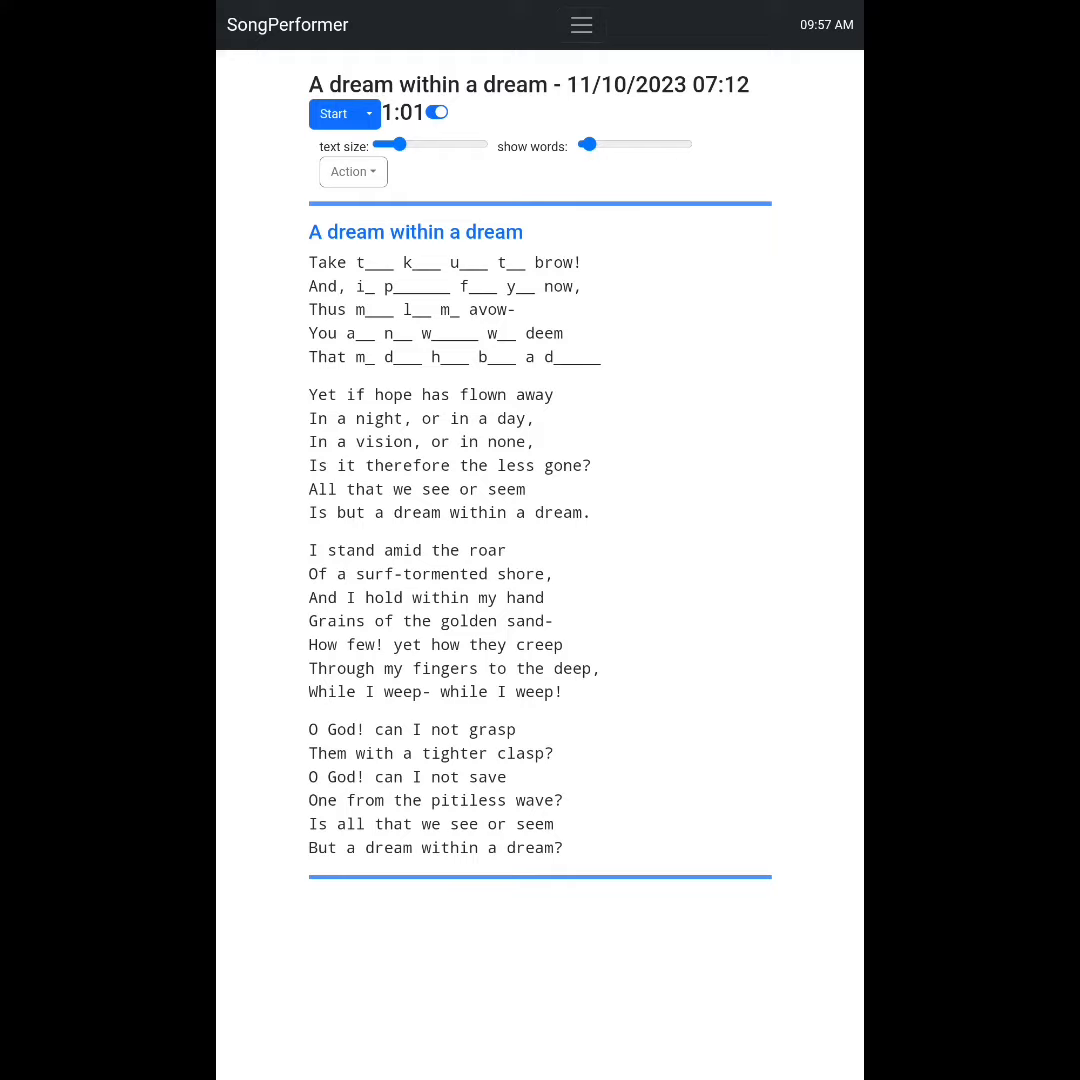
{"action": "left_click", "coordinate": [421, 244]}
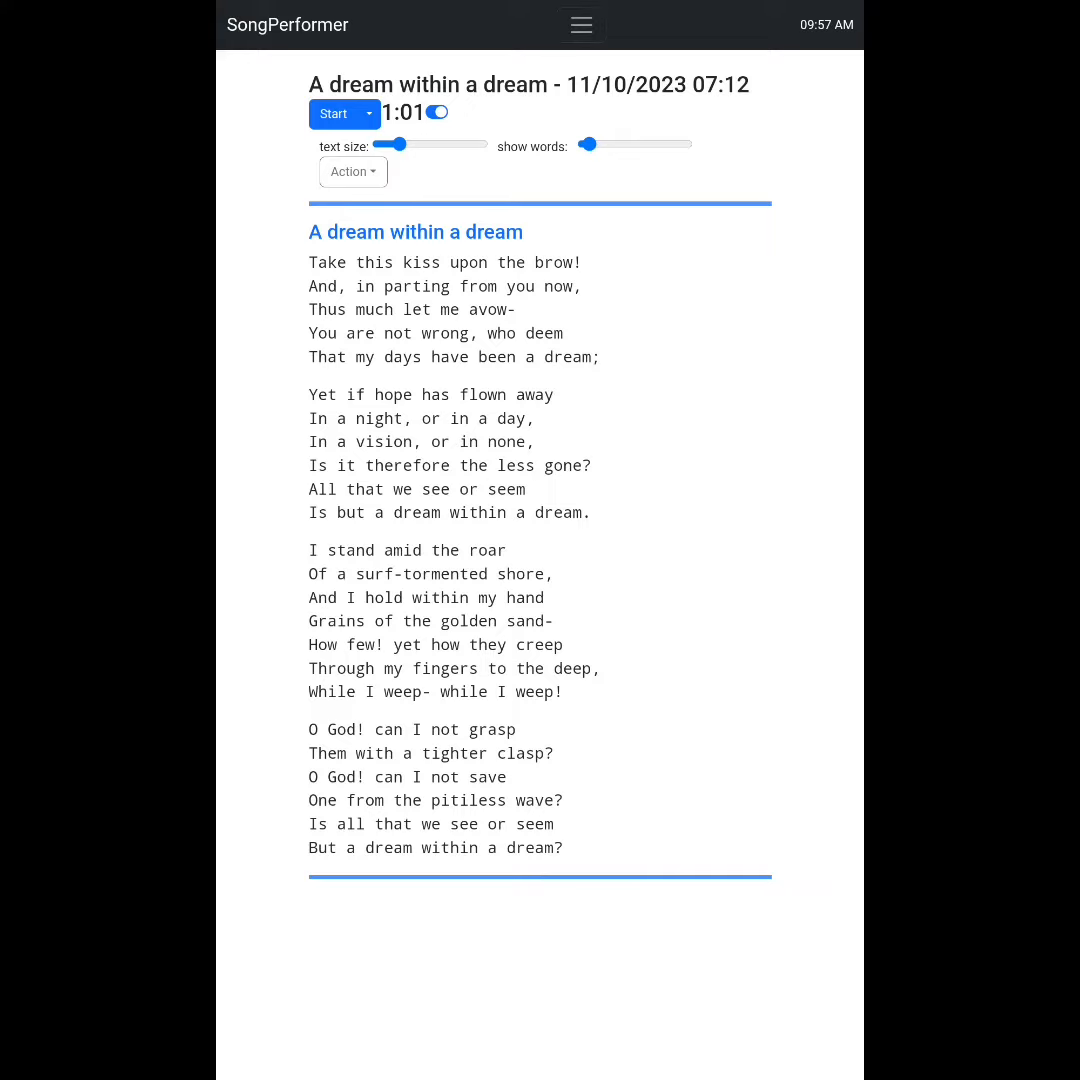
{"action": "left_click", "coordinate": [421, 244]}
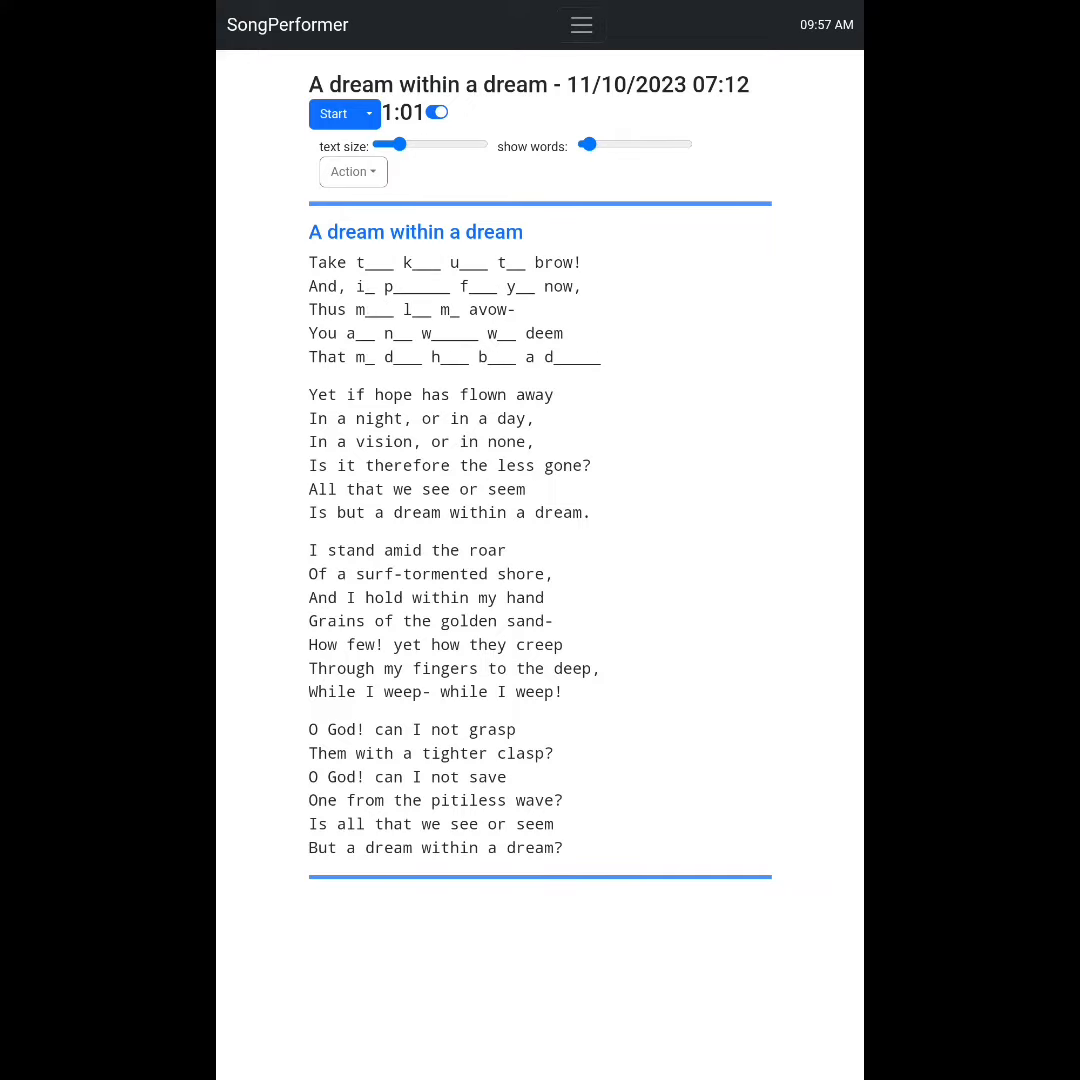
Adjust how many words are hidden, then enlarge the poem text with the 'text size' slider
{"action": "mouse_move", "coordinate": [587, 146]}
{"action": "left_mouse_down"}
{"action": "mouse_move", "coordinate": [603, 146]}
{"action": "mouse_move", "coordinate": [584, 146]}
{"action": "left_mouse_up"}
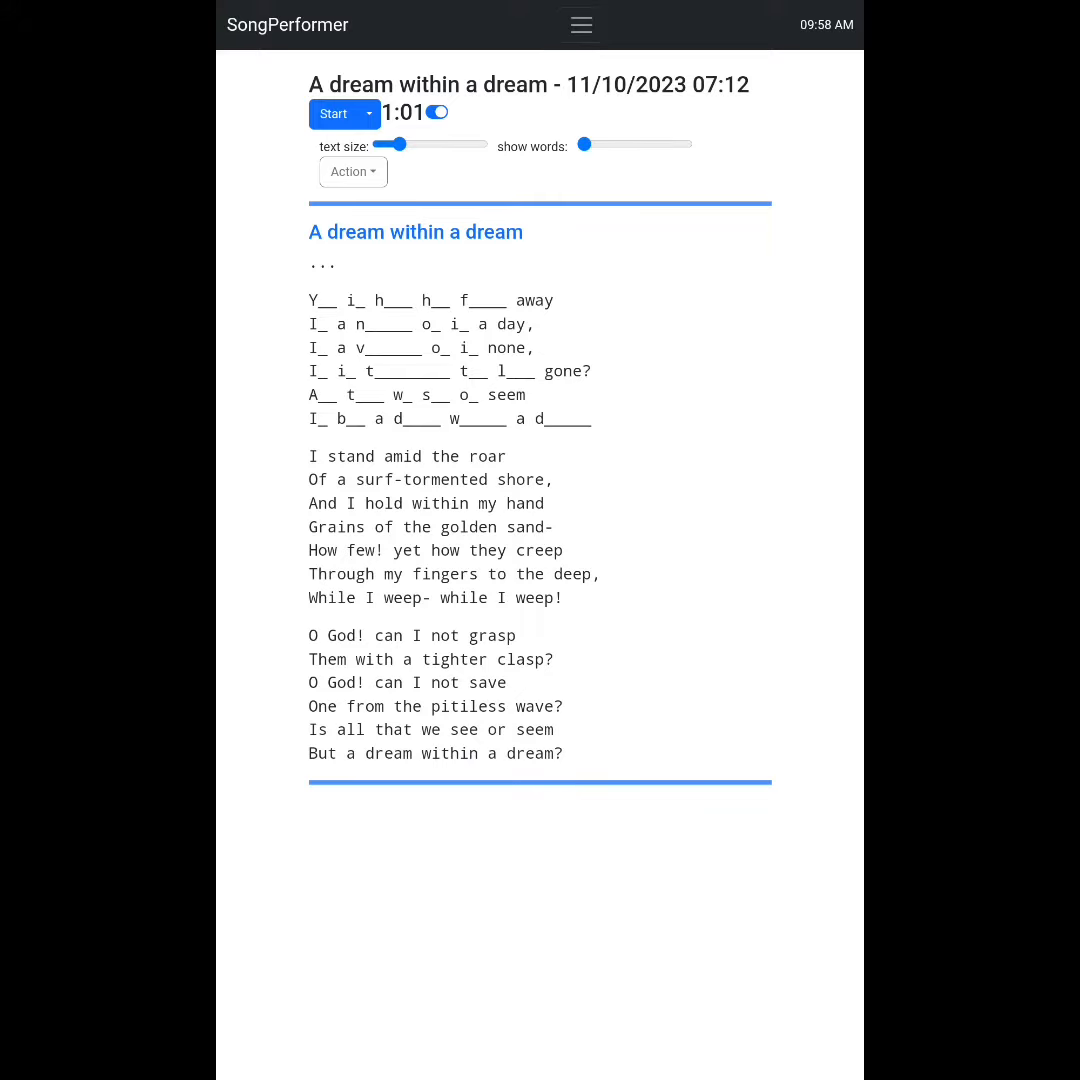
{"action": "left_click_drag", "start_coordinate": [398, 145], "coordinate": [418, 145]}
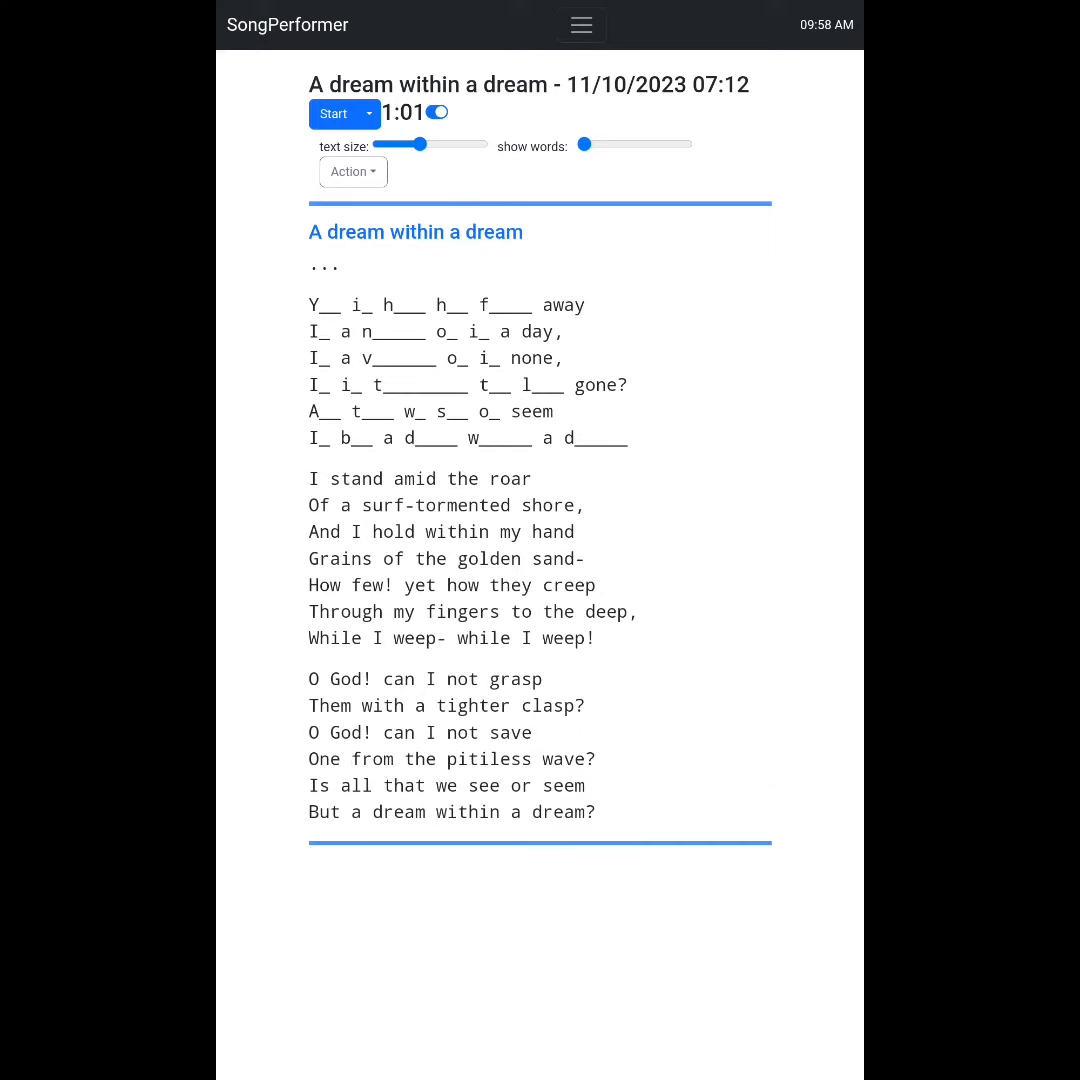